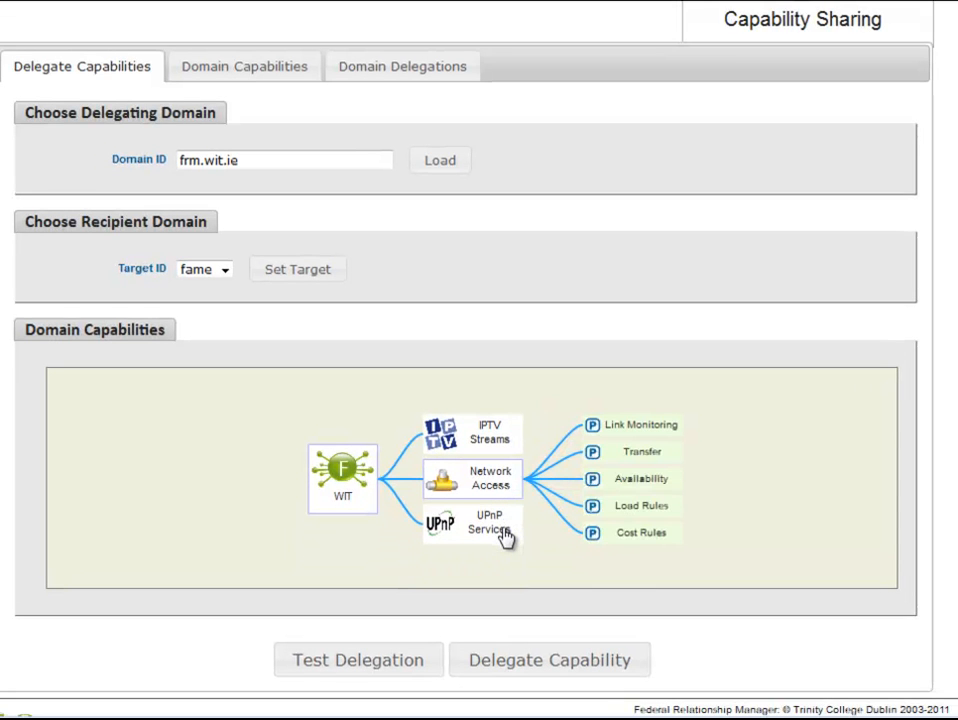
- Open the Last Access filter of WIT's IPTV Streams capability and set its start date to 02/09/2012
left_click(506, 538)
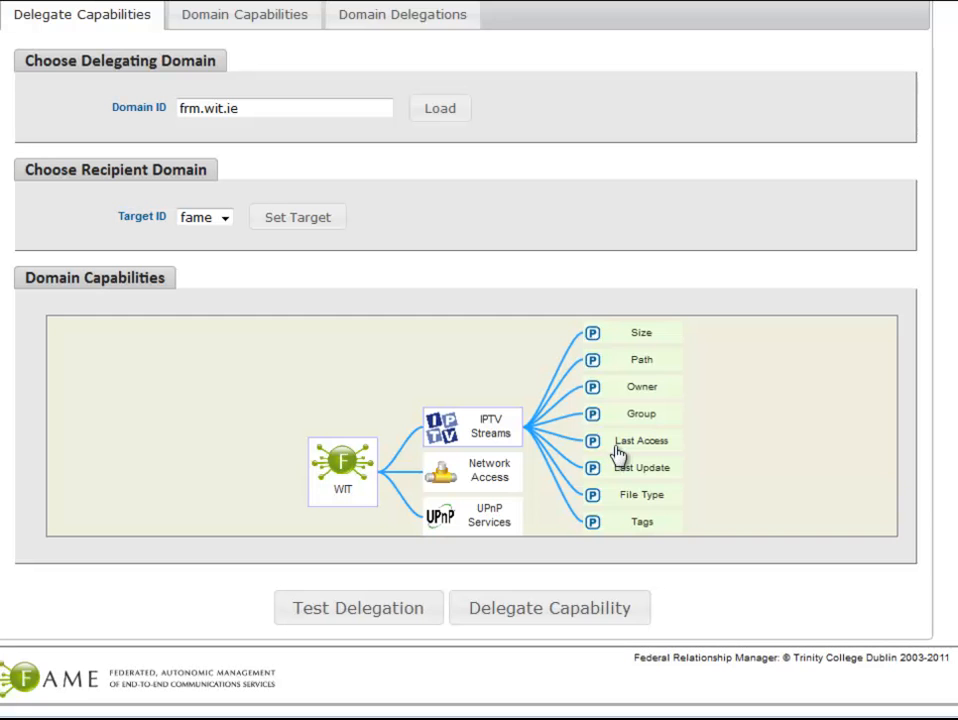
left_click(618, 449)
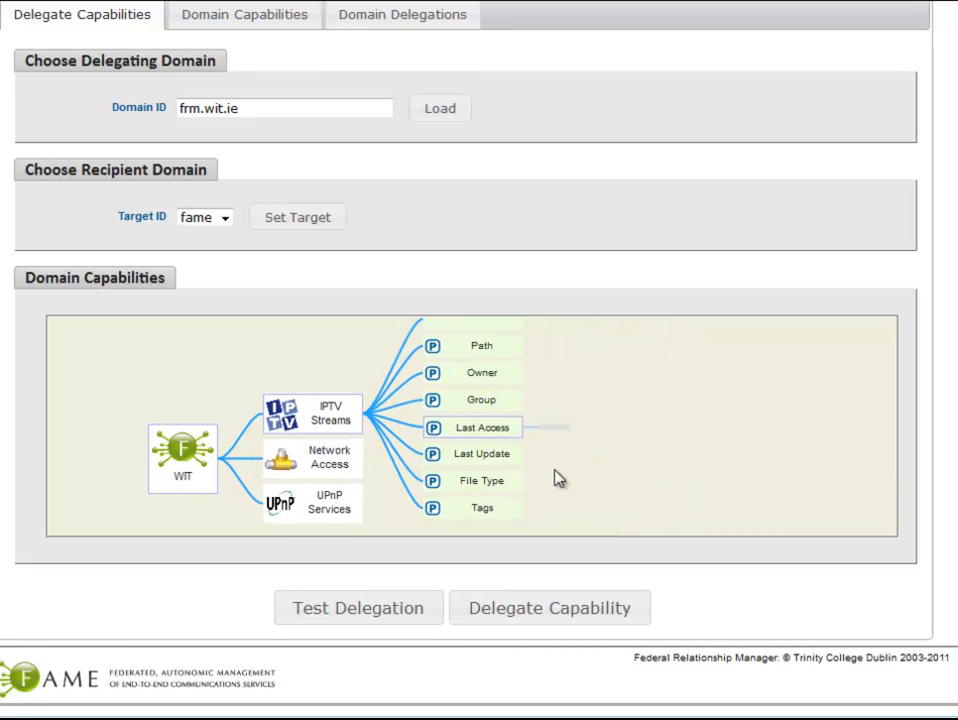
left_click(616, 436)
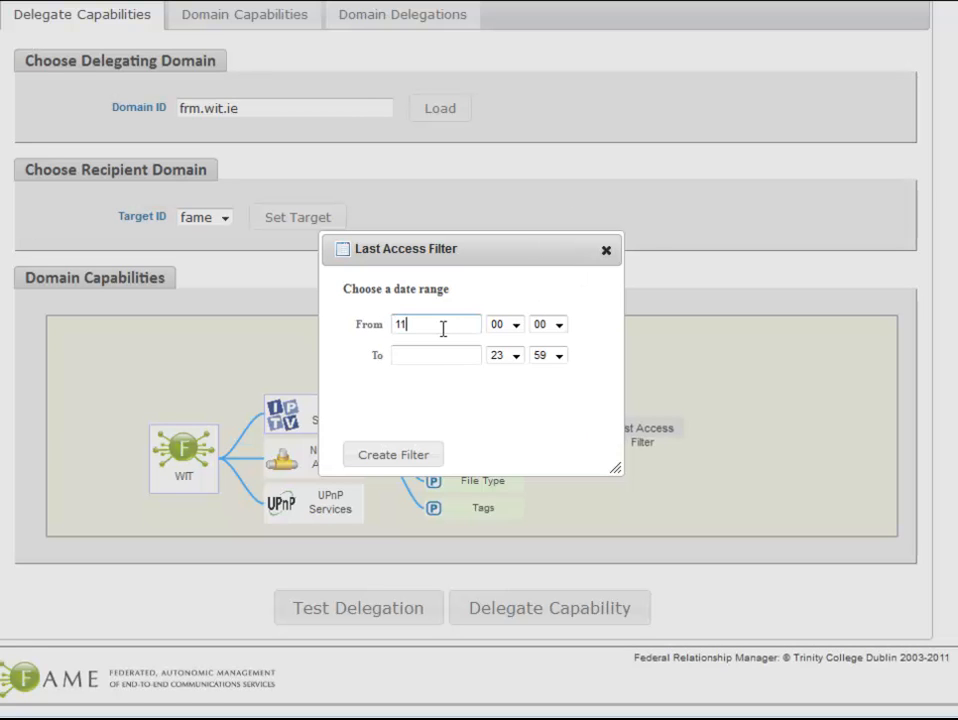
type("12")
key("Down")
key("Tab")
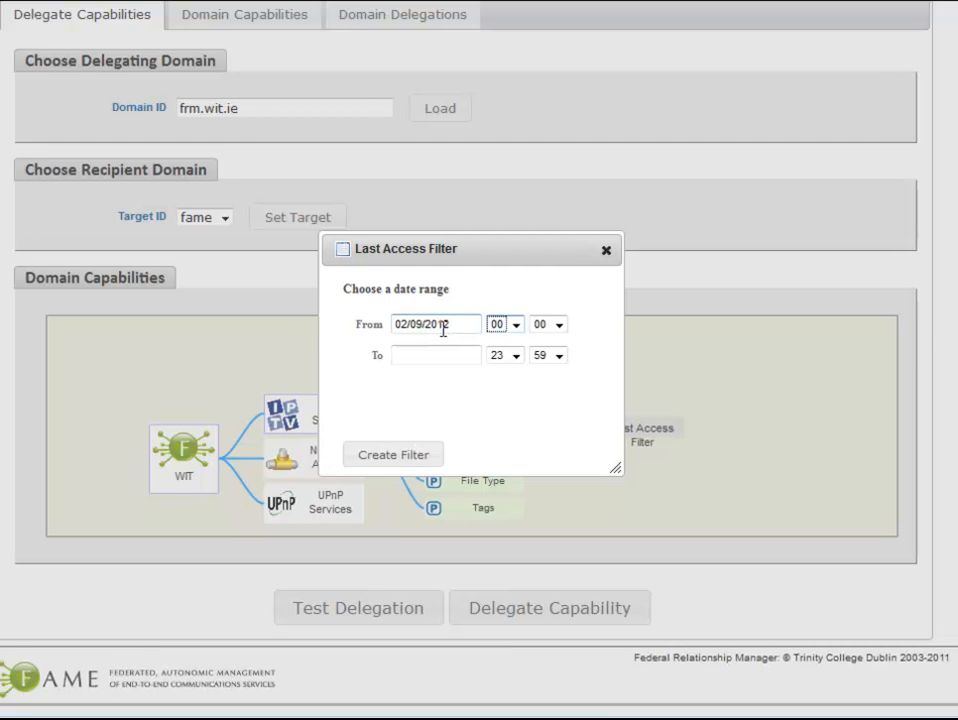
- Keep the start time at 00:00 and choose an end date for the Last Access filter's date range
key("Tab")
key("Tab")
key("BackSpace")
type("0")
key("Down")
key("Tab")
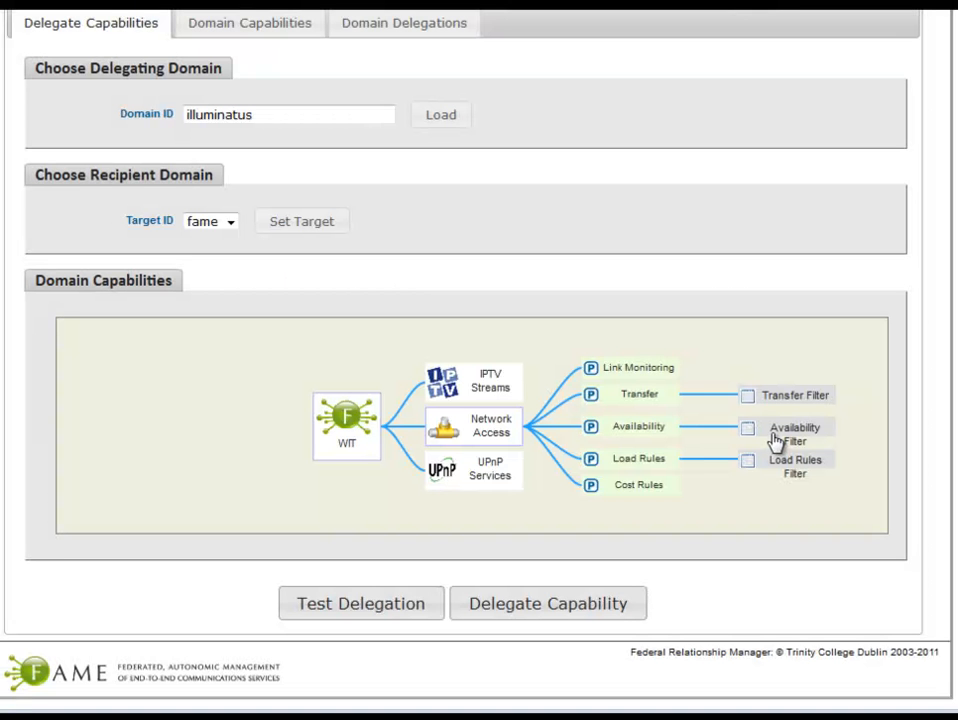
- Select WIT's IPTV Streams capability, test its delegation to the fame domain, and delegate it
left_click(441, 381)
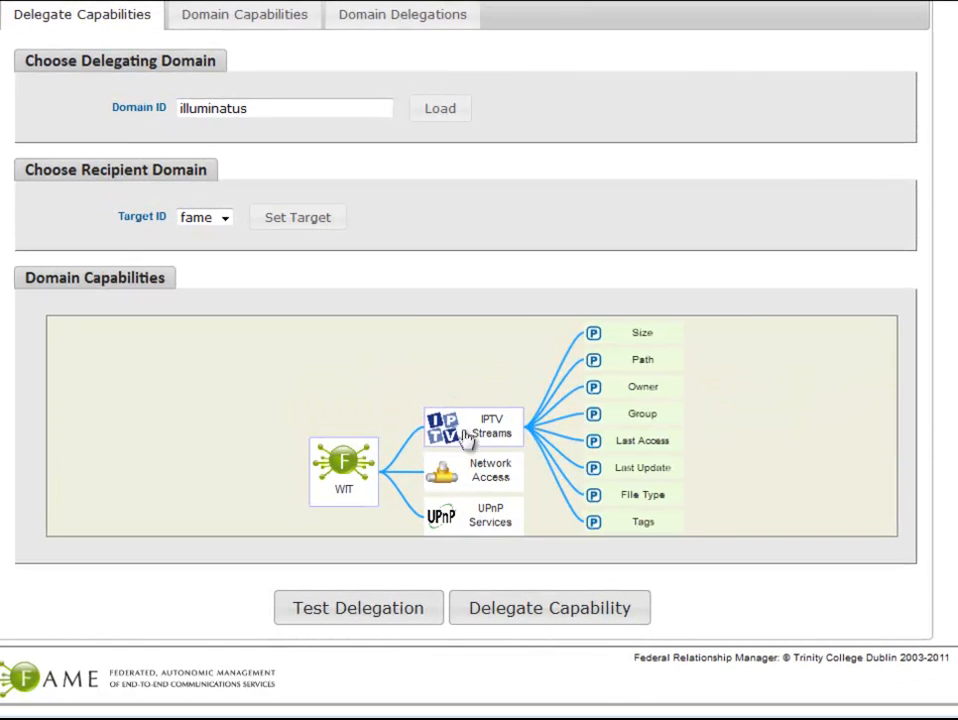
left_click(403, 618)
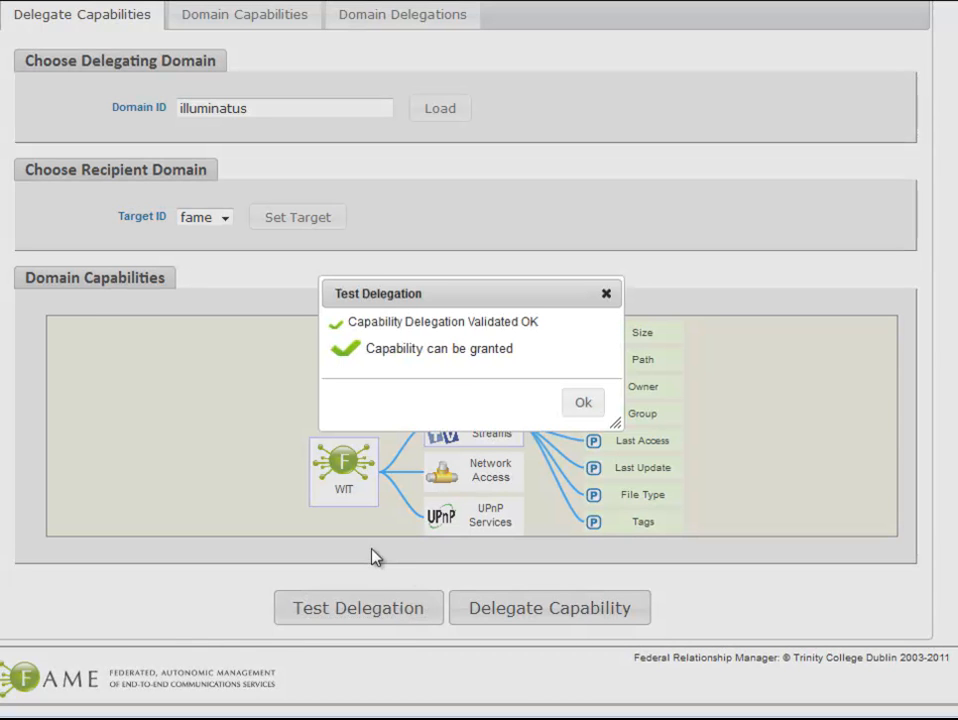
left_click(583, 403)
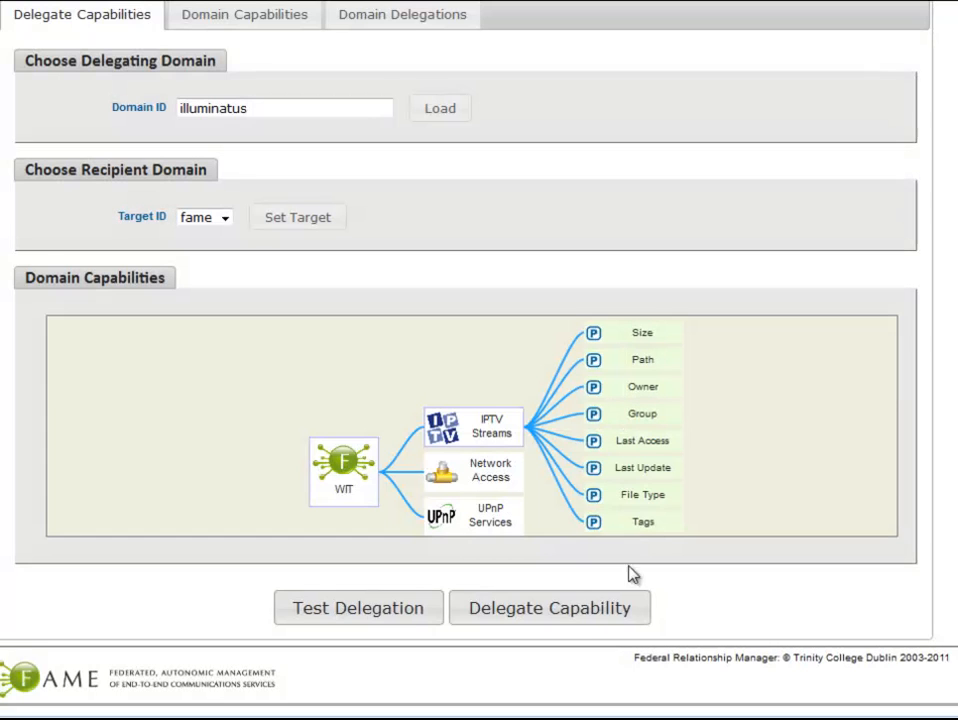
left_click(585, 614)
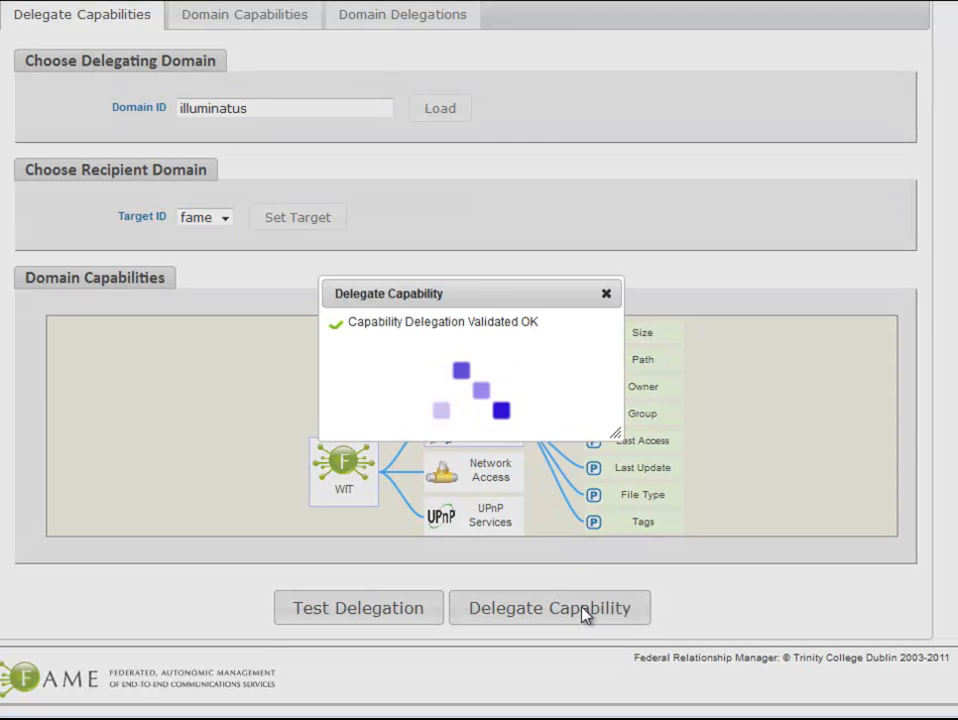
left_click(580, 402)
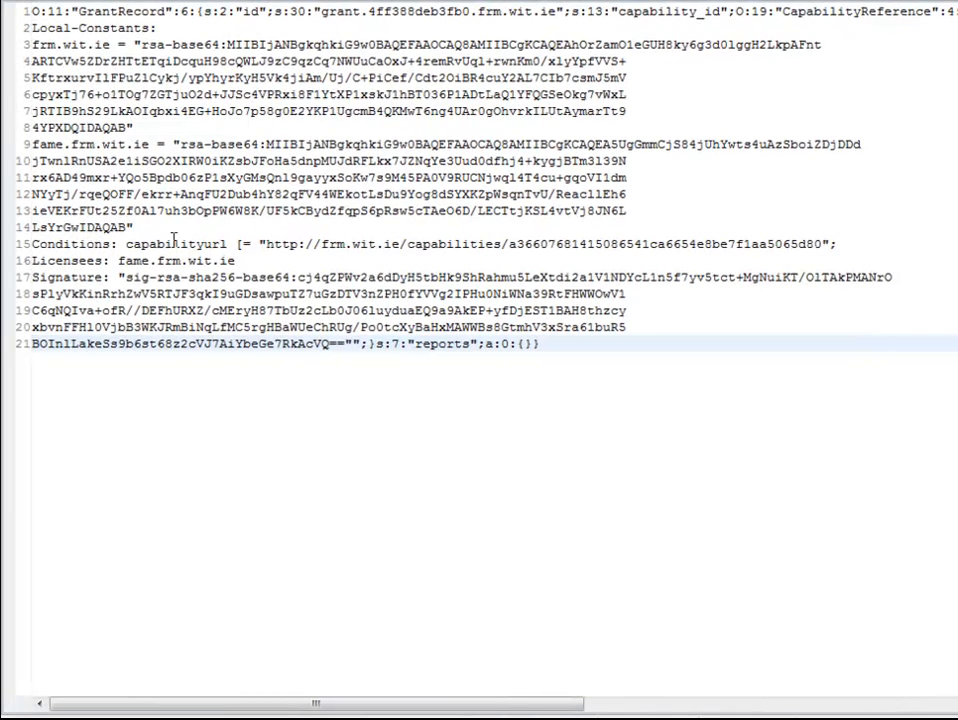
- Examine the capabilityurl condition and its comparison operator in the grant record's Conditions line
triple_click(126, 243)
left_click(126, 243)
left_click_drag(126, 243, 765, 252)
left_click(445, 244)
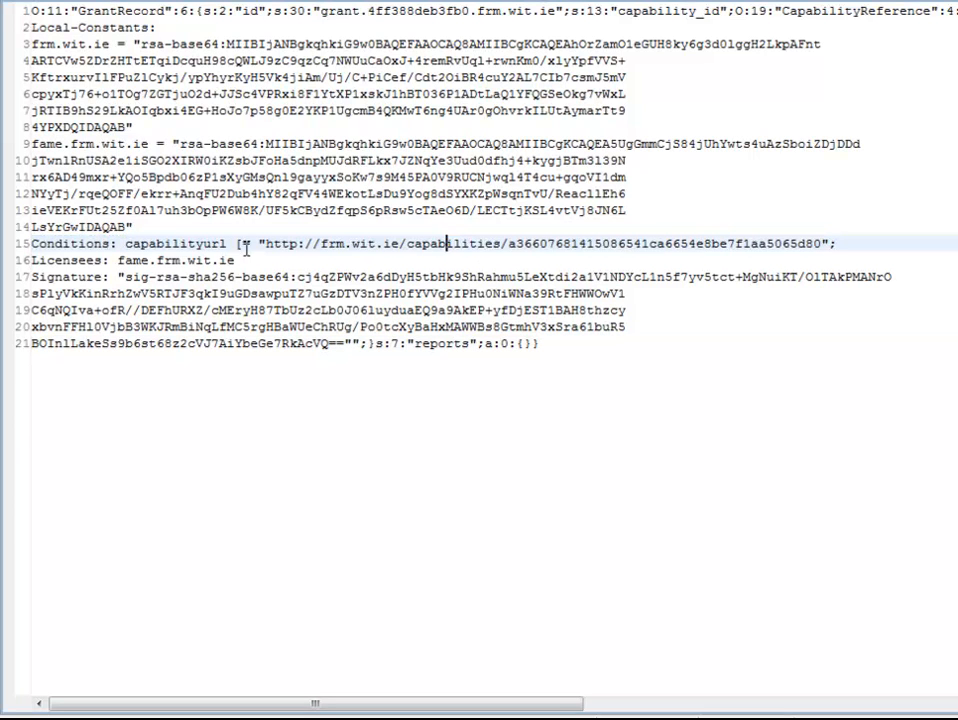
left_click_drag(236, 243, 250, 243)
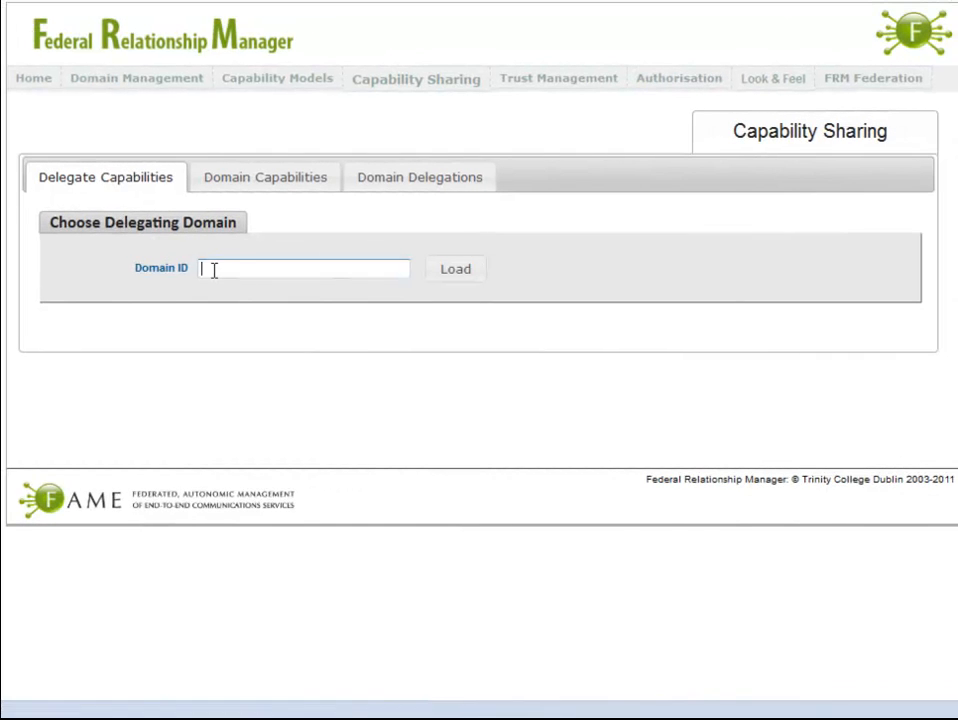
- Load fame as the delegating domain and set esn.frm.cisco.ie as the recipient domain
left_click(213, 270)
type("fame")
key("Tab")
key("Return")
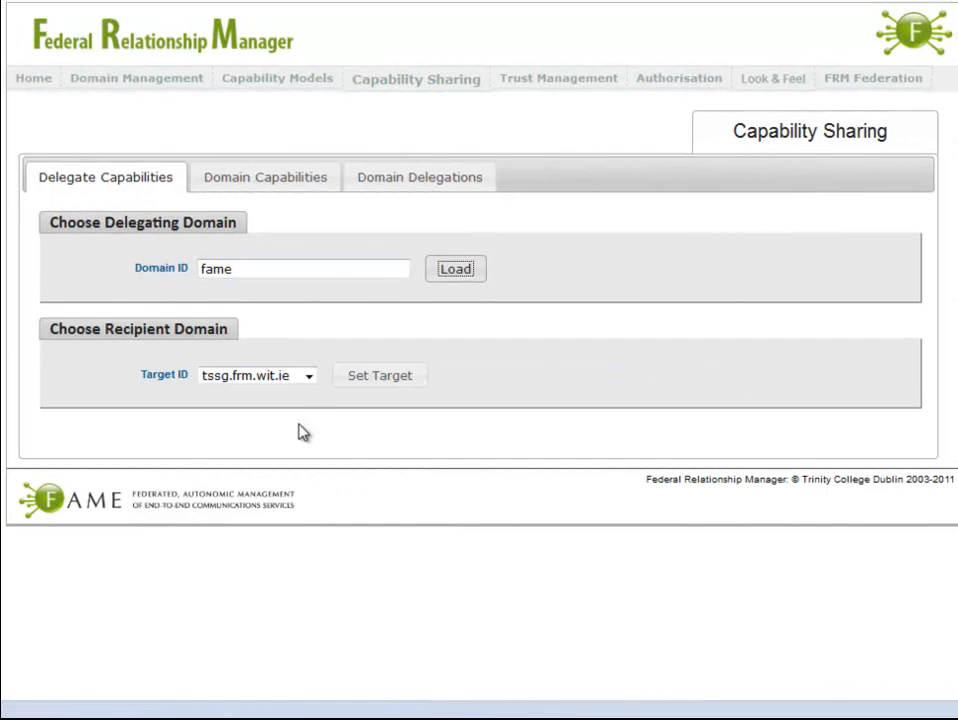
left_click(309, 377)
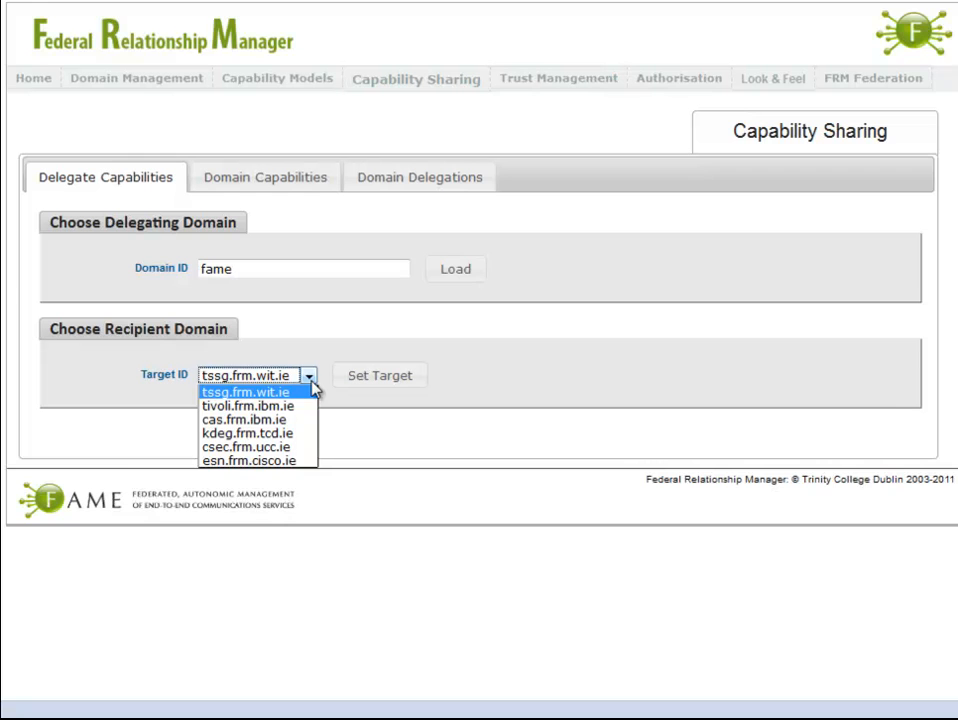
left_click(287, 463)
left_click(398, 384)
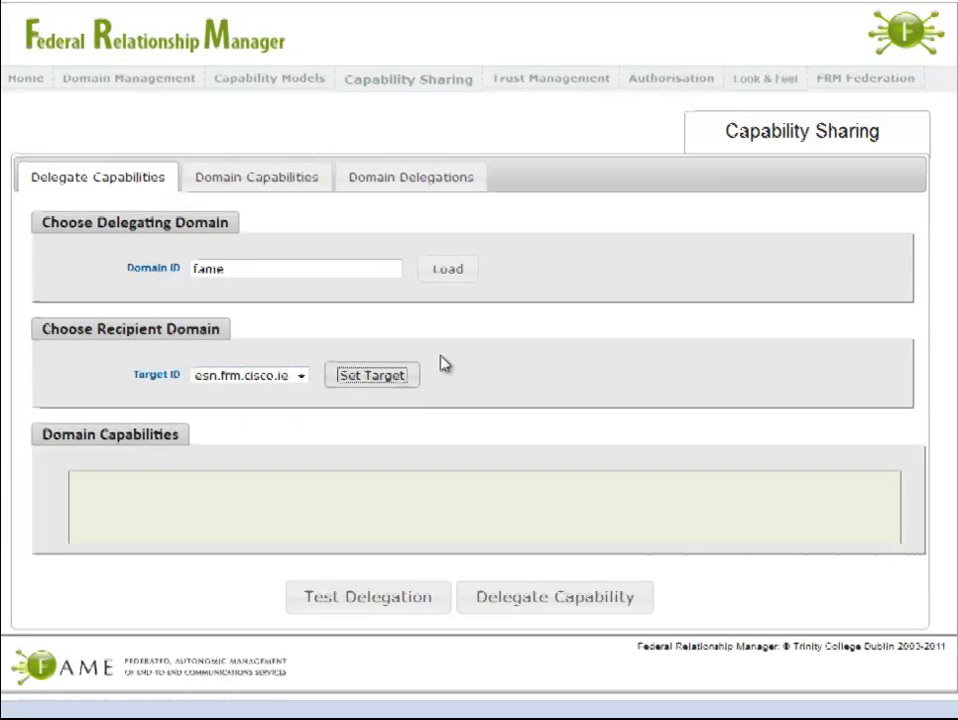
- Select IPTV Streams under FAME's WIT delegation, test its delegation to esn.frm.cisco.ie, and delegate it
scroll(948, 411, "down", 3)
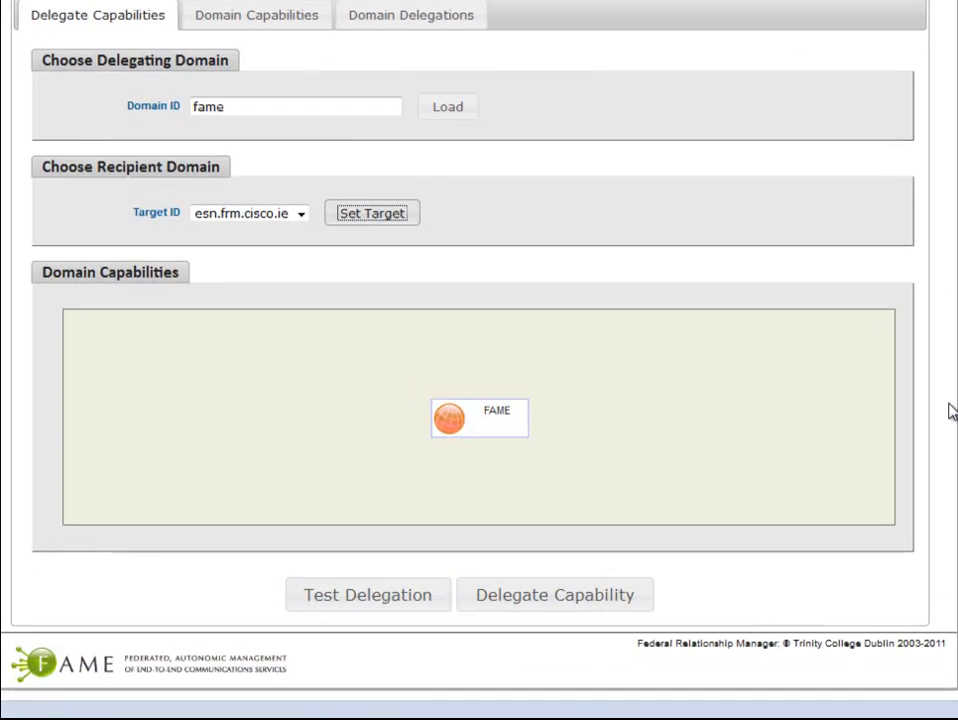
left_click(771, 380)
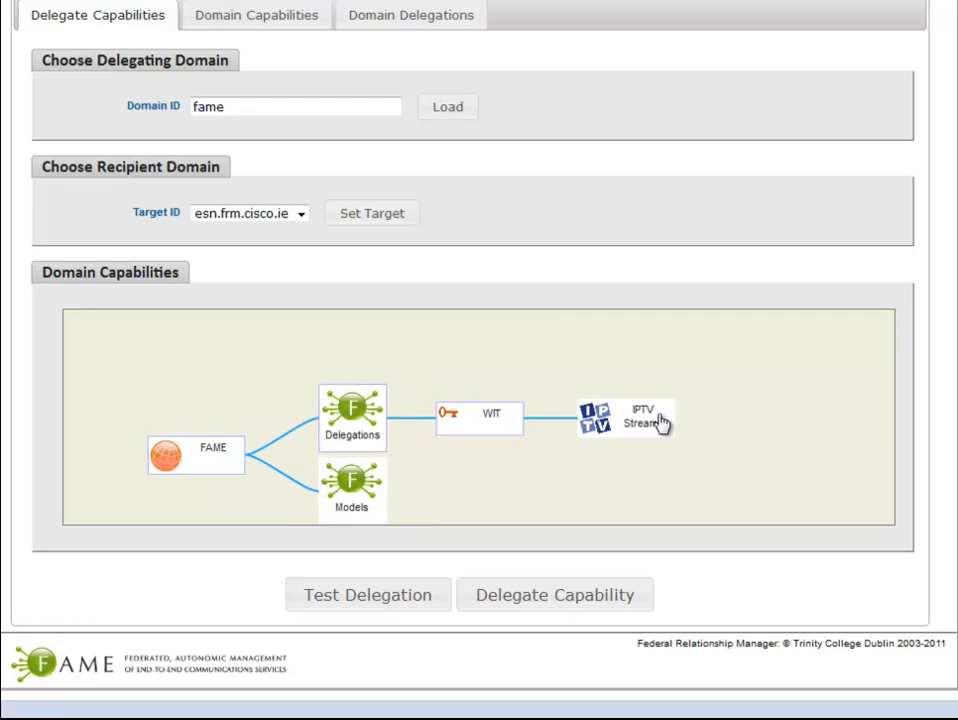
left_click(662, 423)
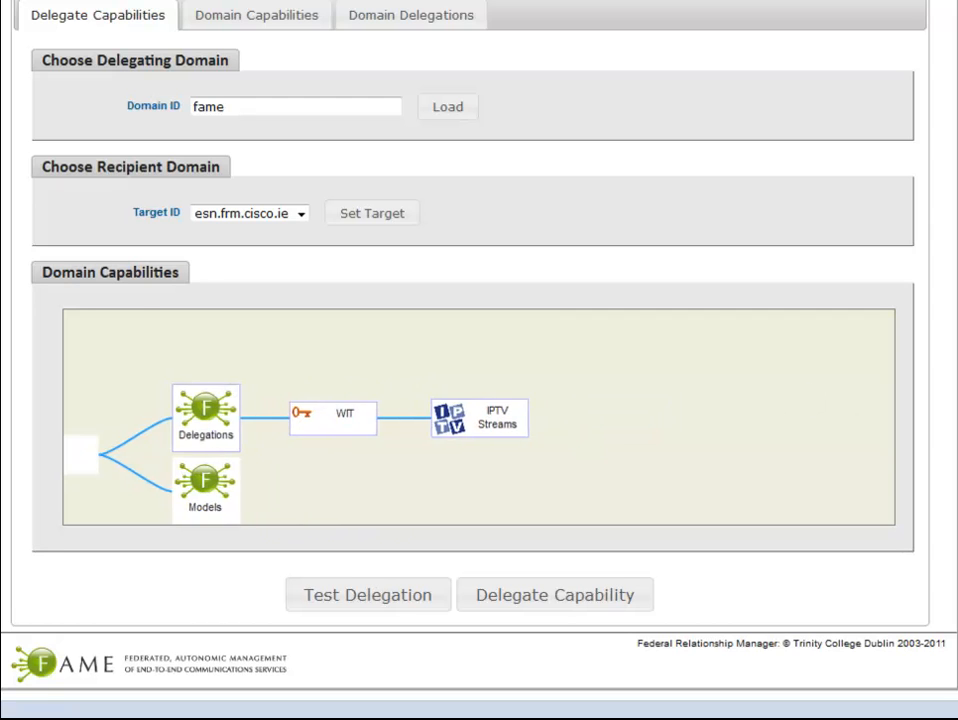
left_click(388, 614)
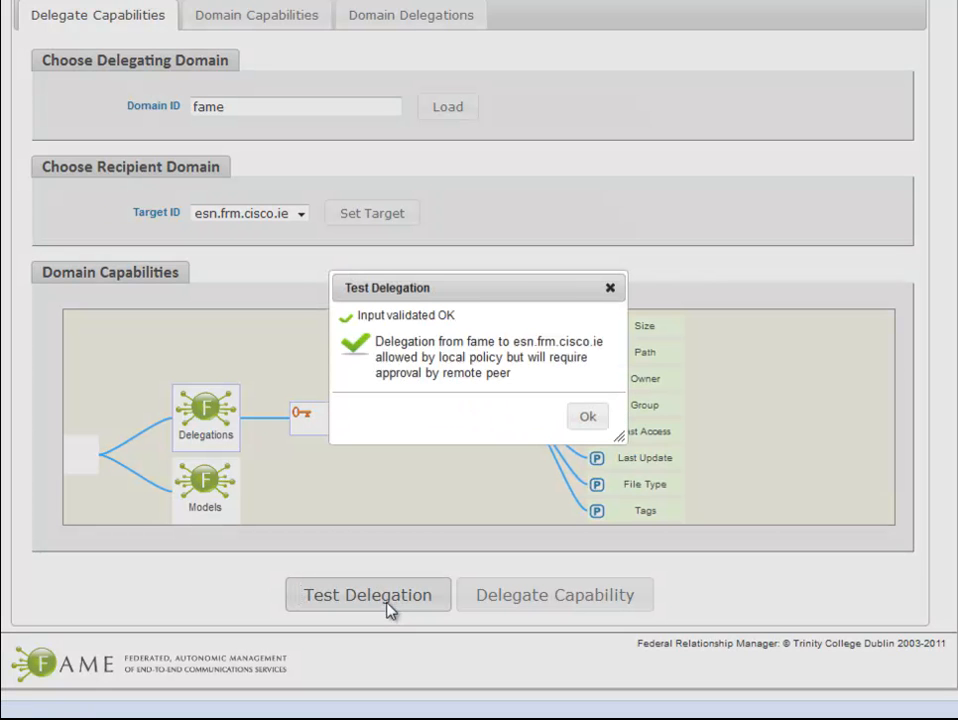
left_click(590, 424)
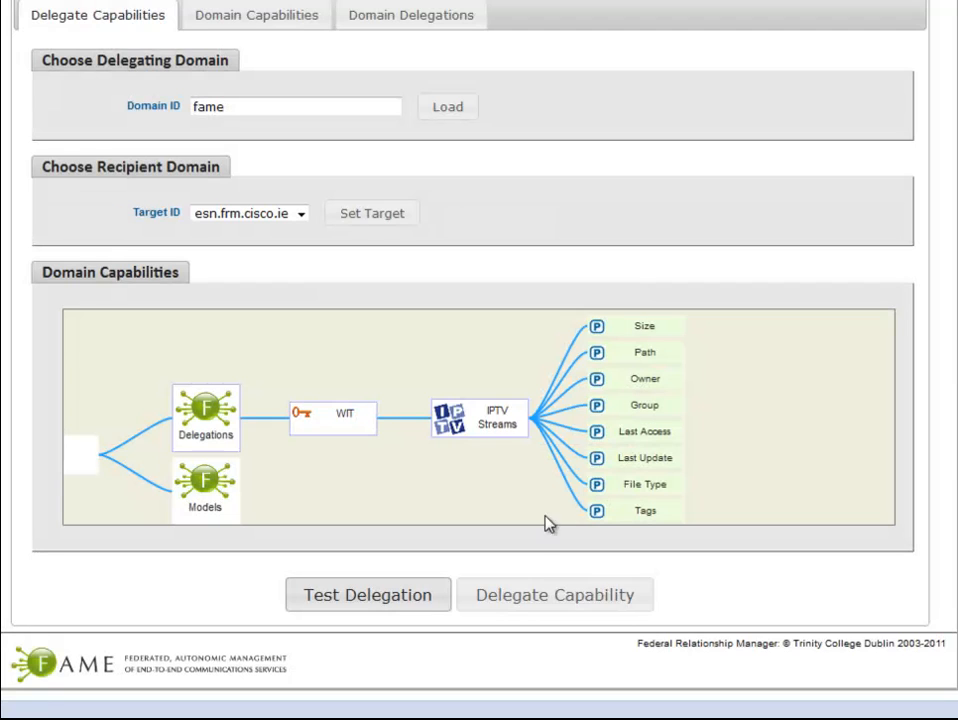
left_click(533, 597)
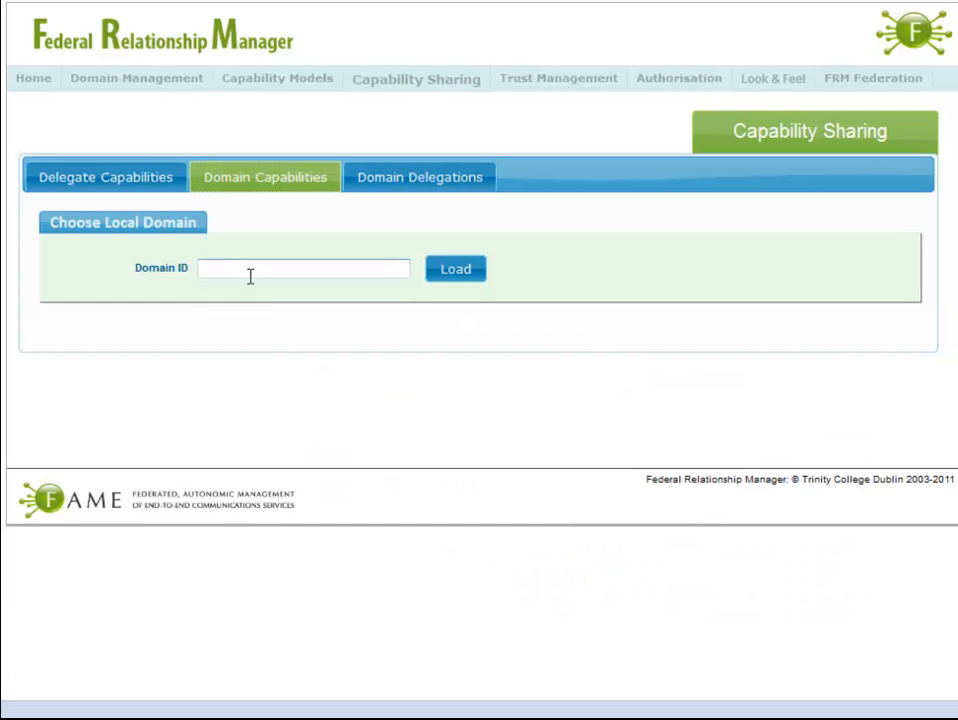
- Load the domain capabilities of esn and approve the delegation from FAME
left_click(251, 275)
type("esn")
key("Tab")
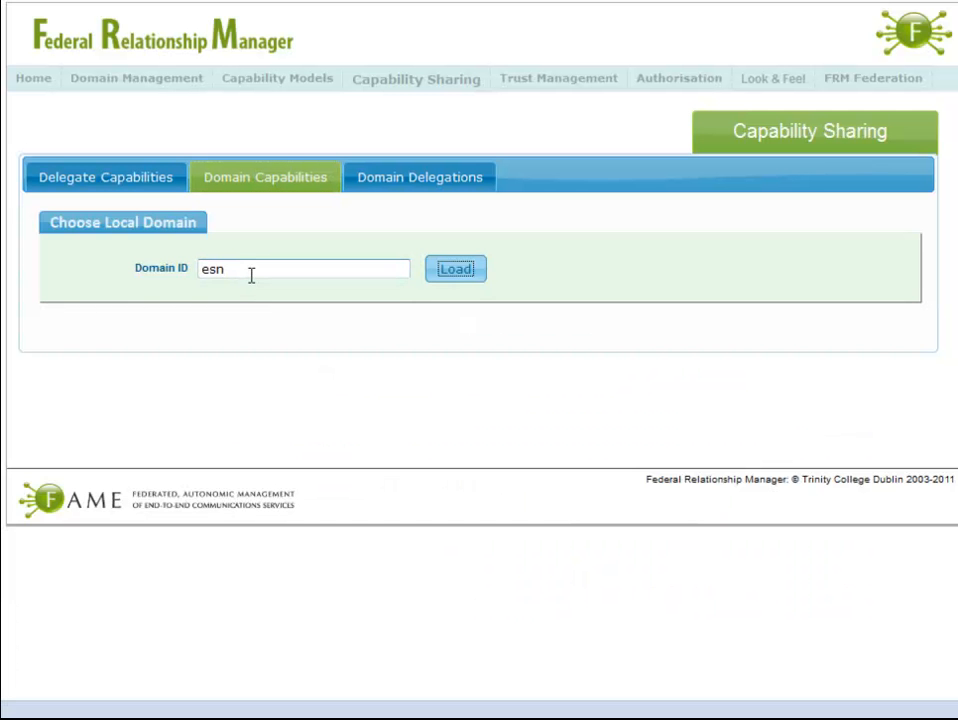
key("Return")
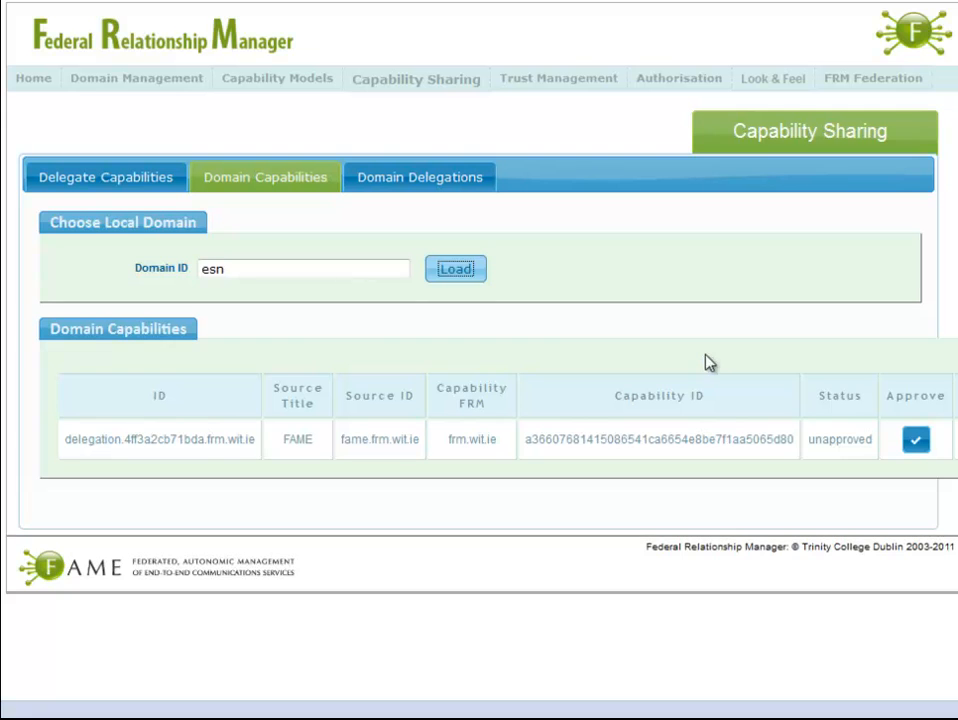
left_click(916, 439)
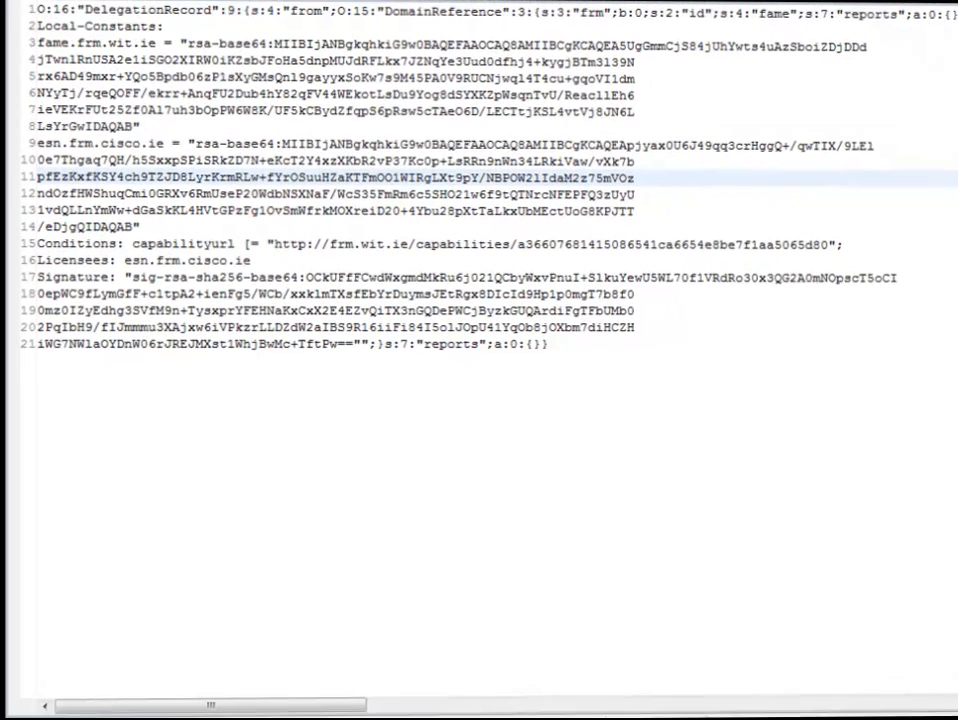
- Examine the delegation record's domain entries, capabilityurl condition, licensee and signature
double_click(122, 47)
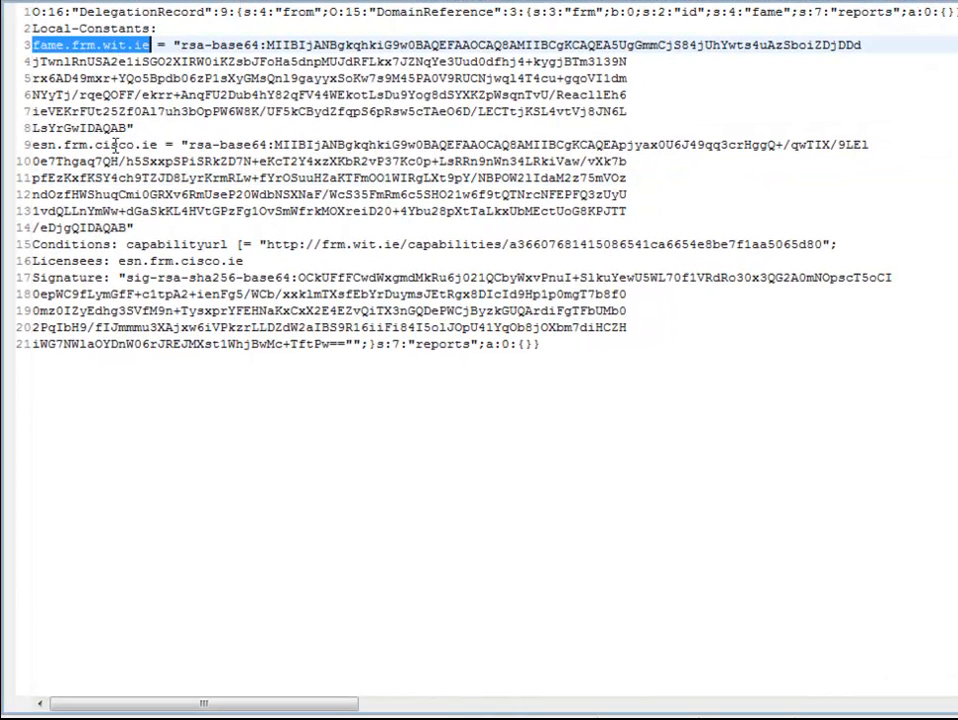
double_click(115, 145)
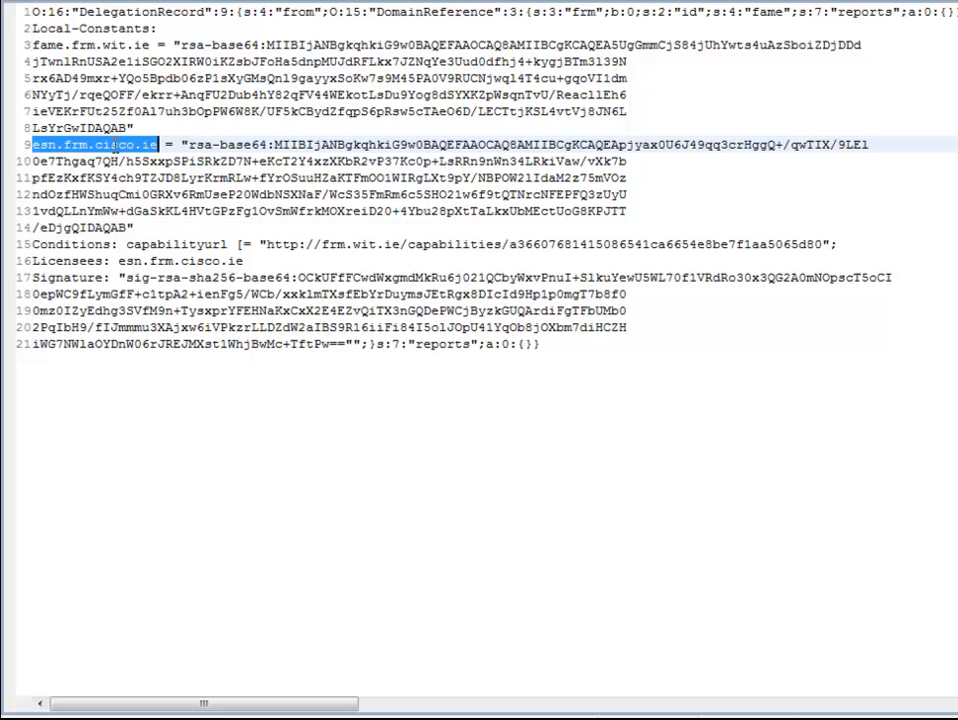
left_click(144, 244)
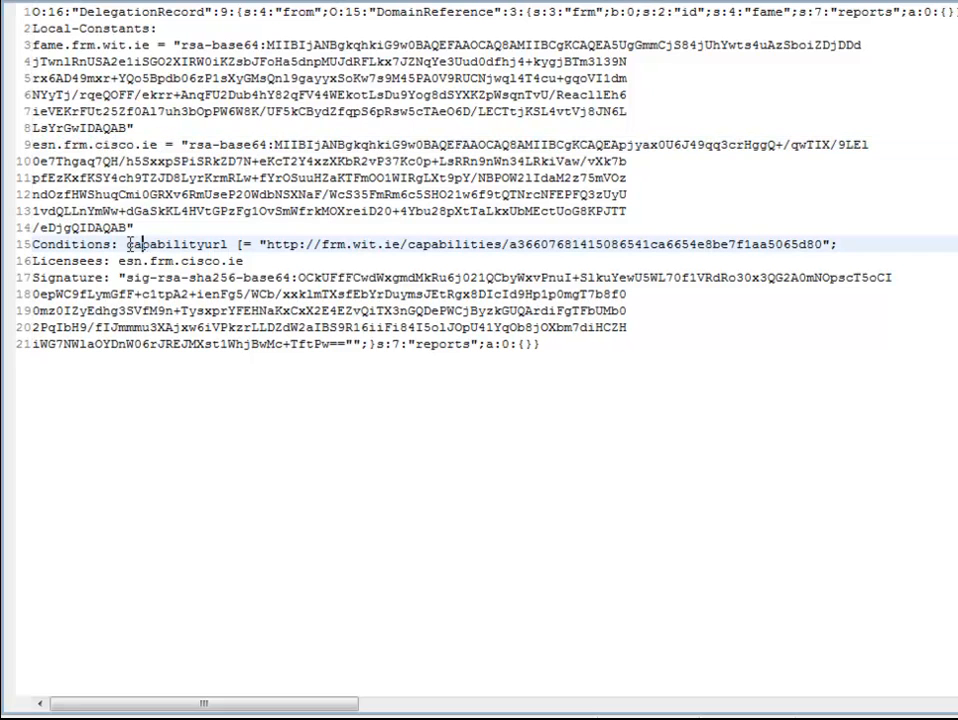
left_click_drag(128, 244, 831, 244)
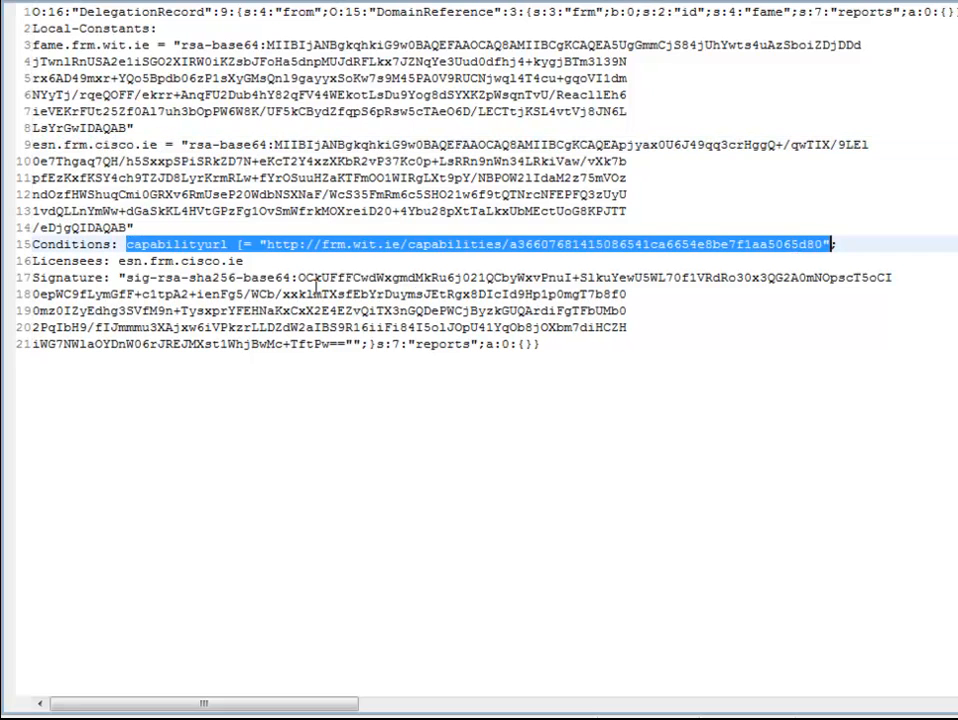
double_click(198, 261)
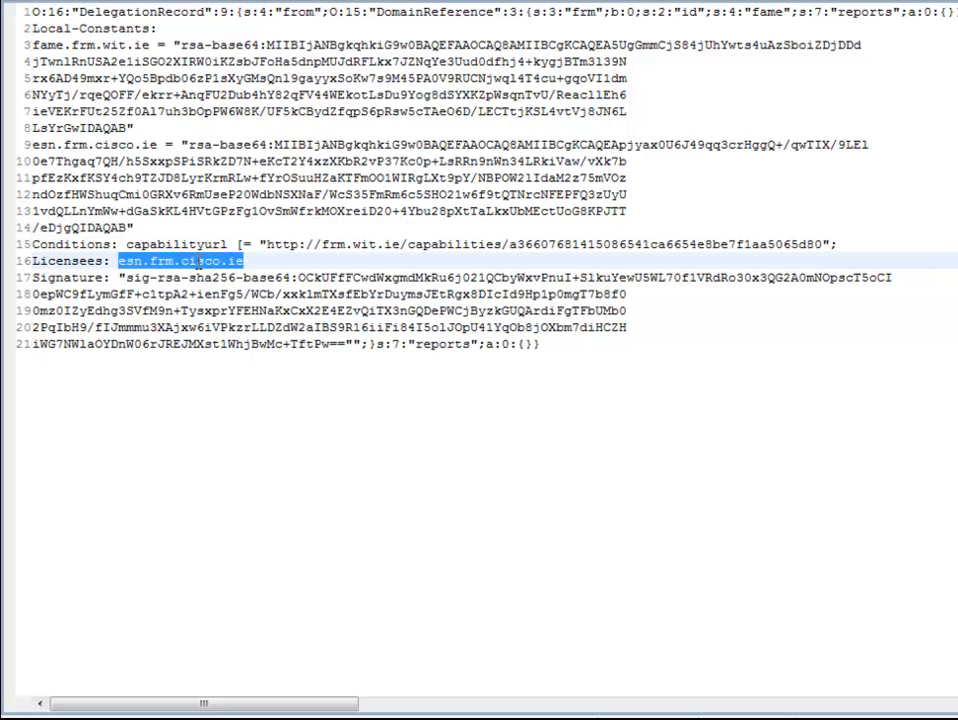
left_click_drag(124, 278, 299, 344)
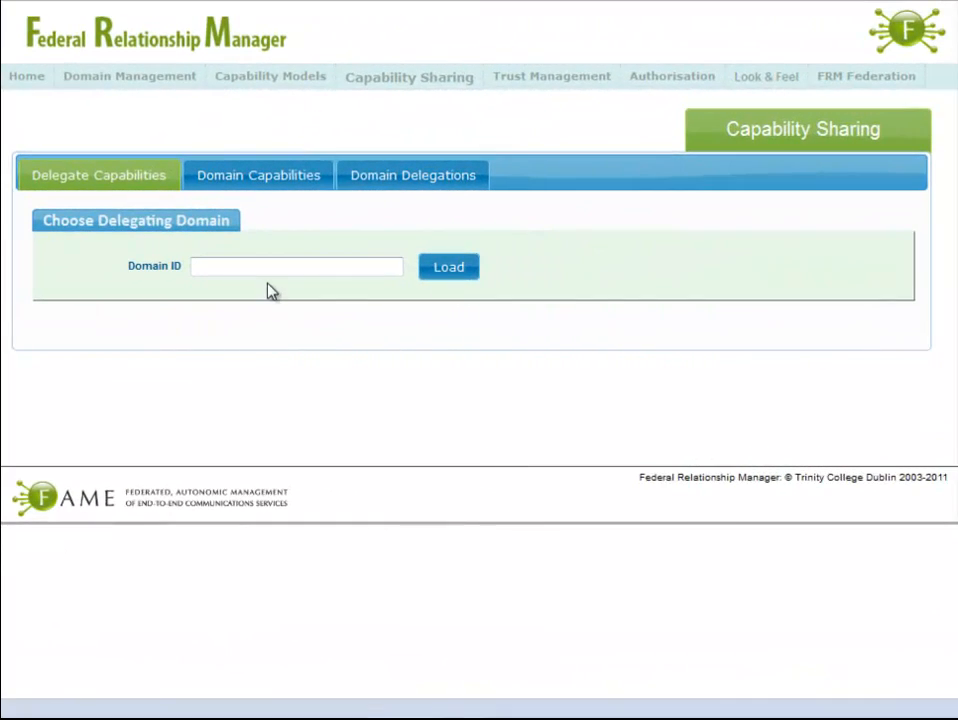
- Load esn as the delegating domain and set research.frm.cisco.ie as the recipient domain
type("n")
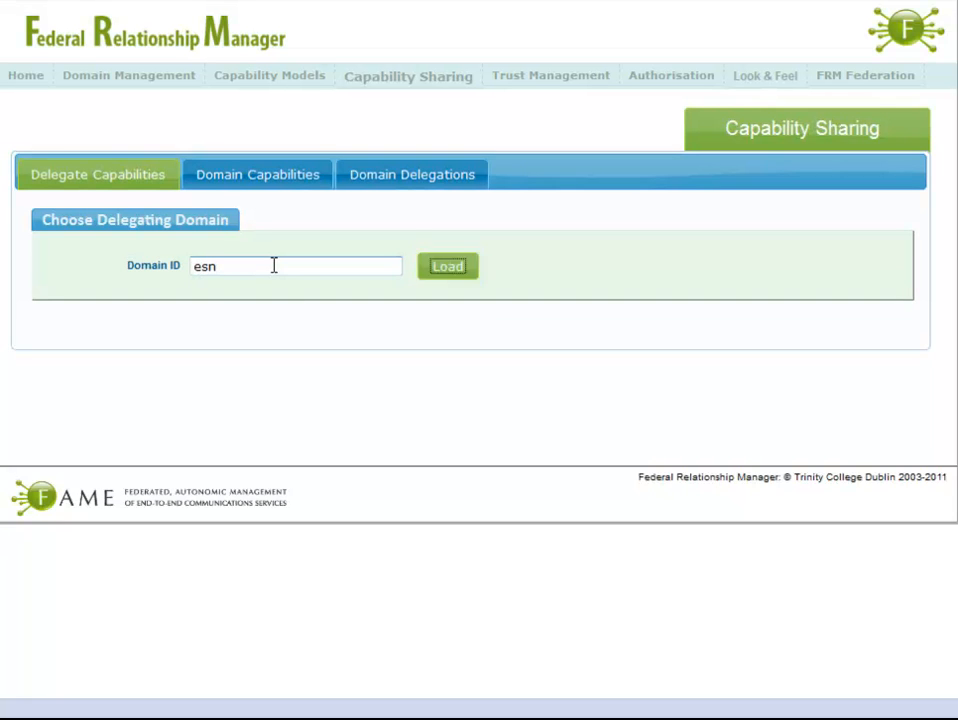
key("Return")
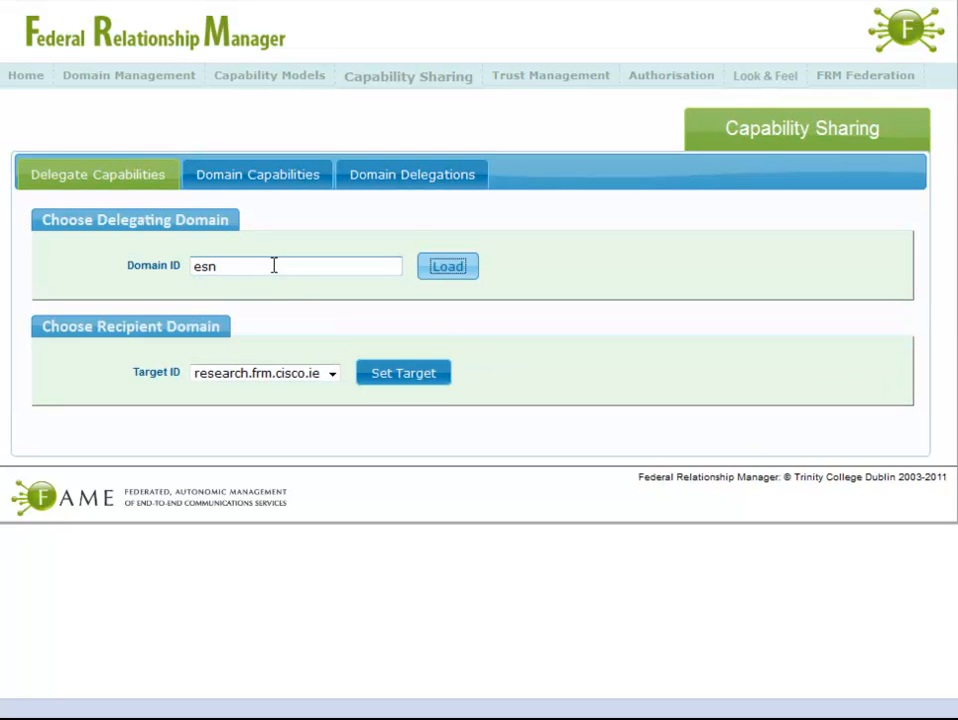
left_click(378, 372)
- Expand the Enterprise Social Networking capabilities through the WIT delegation and select IPTV Streams to show its properties
scroll(953, 410, "down", 3)
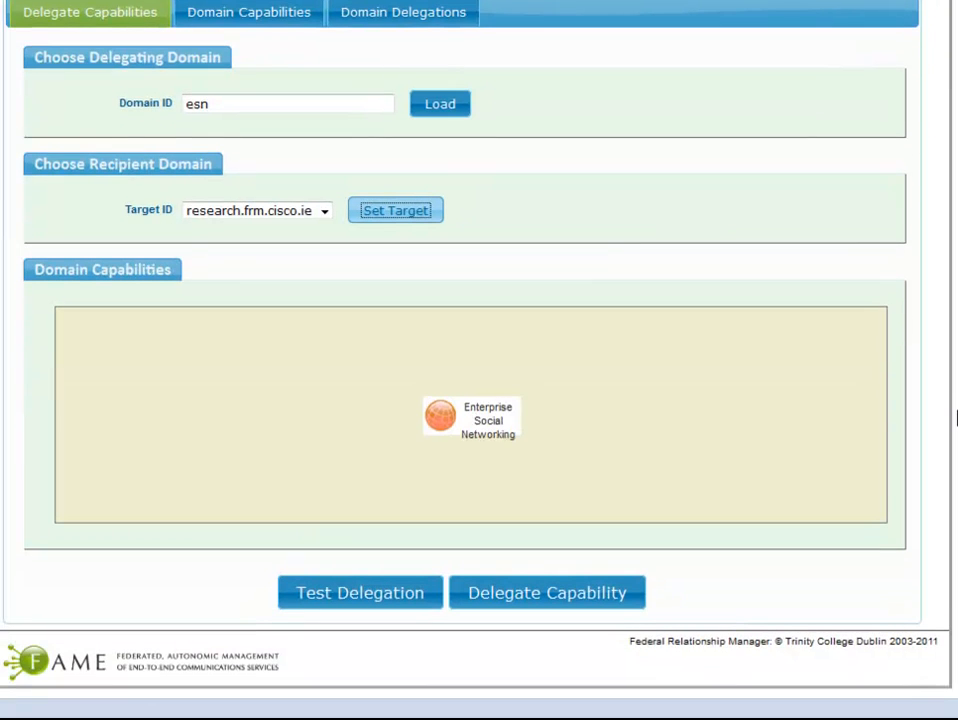
left_click(507, 402)
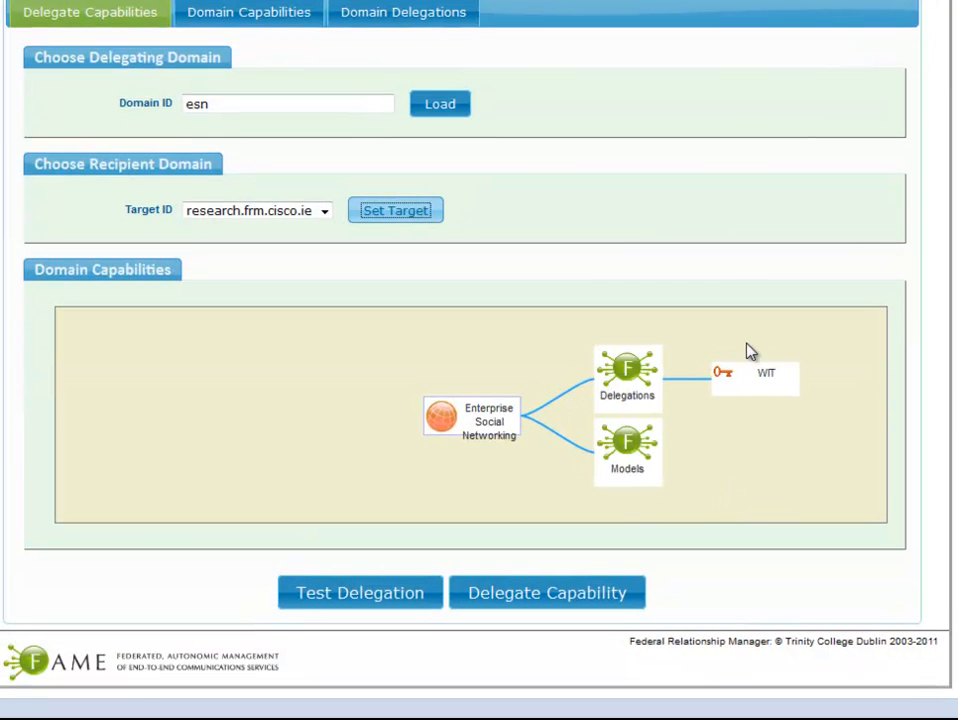
left_click(760, 378)
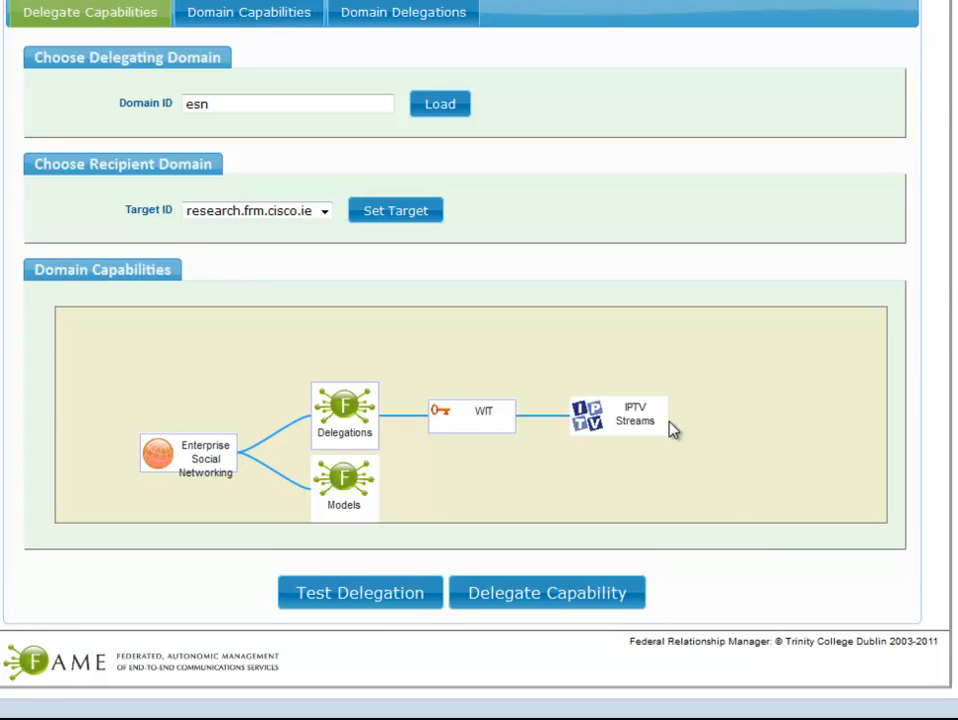
left_click(645, 422)
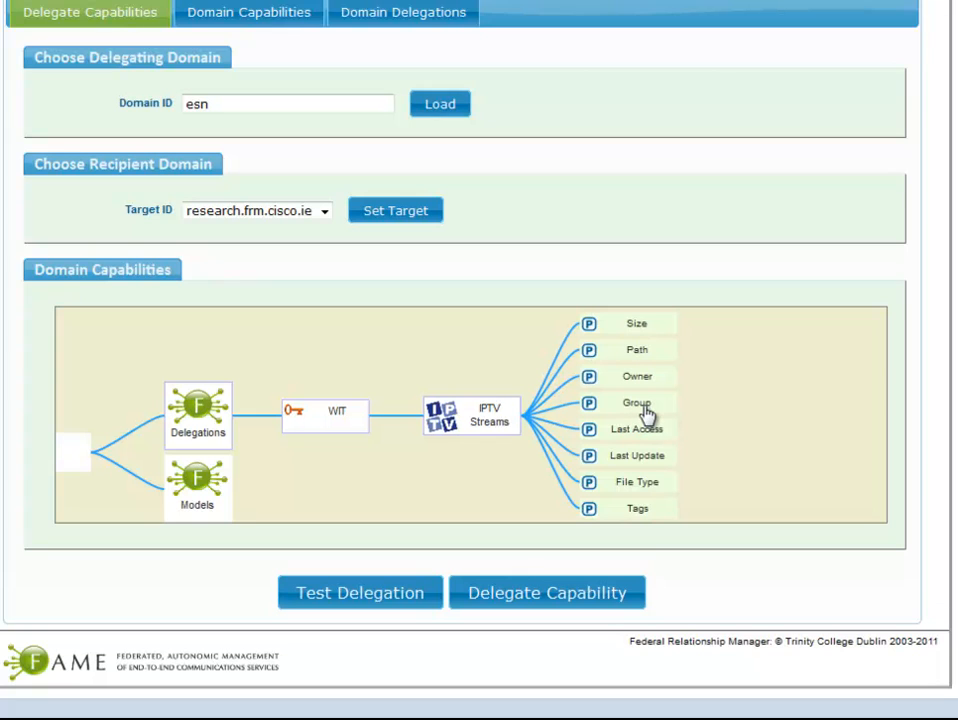
- Open the Group Filter for the Group property of IPTV Streams, try to create a Test Value filter, and close the dialog
left_click(647, 414)
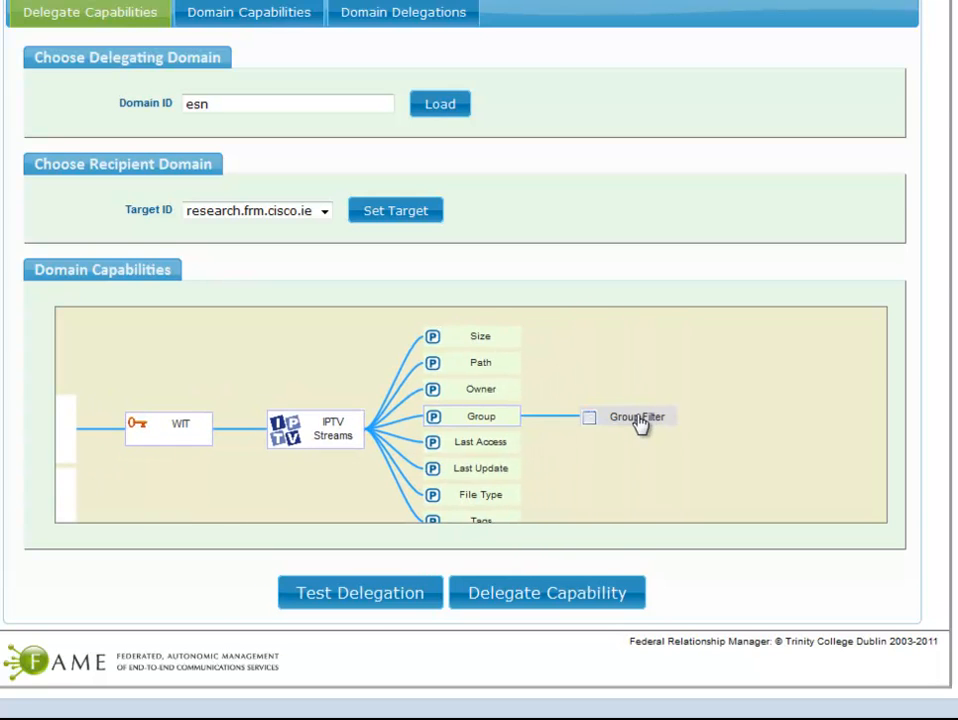
left_click(638, 418)
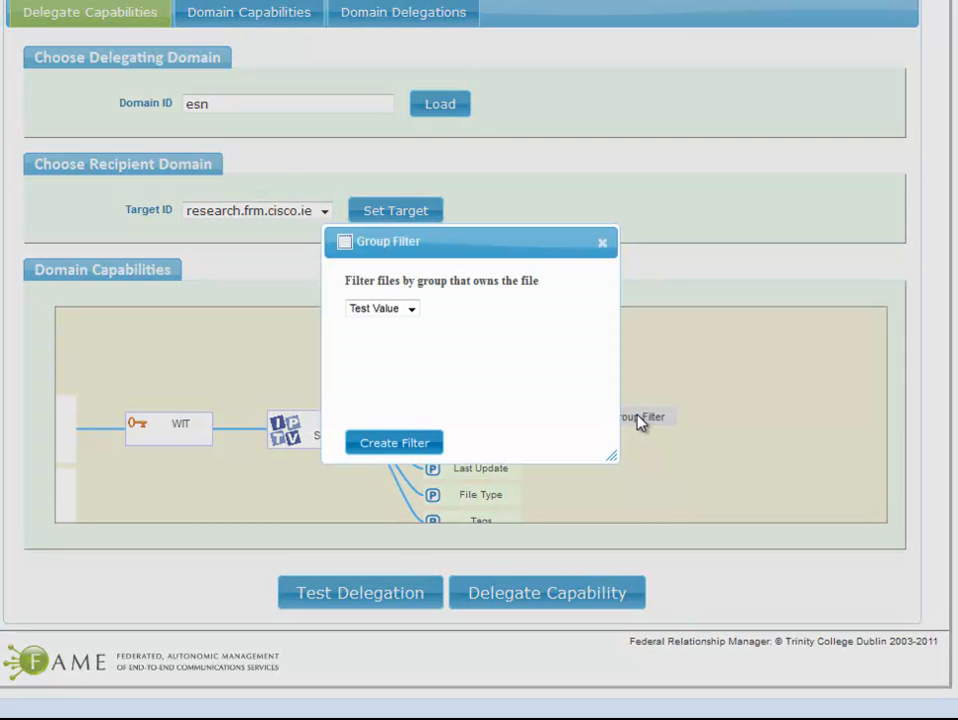
left_click(415, 444)
left_click(600, 243)
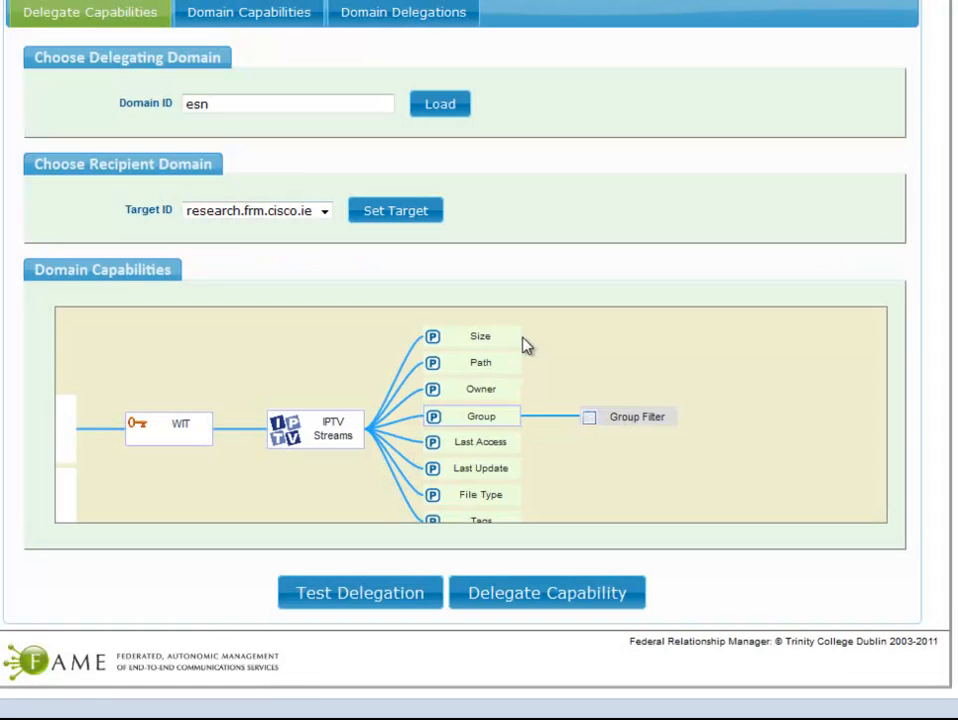
- Test the delegation from esn to research.frm.cisco.ie and delegate the capability
left_click(331, 593)
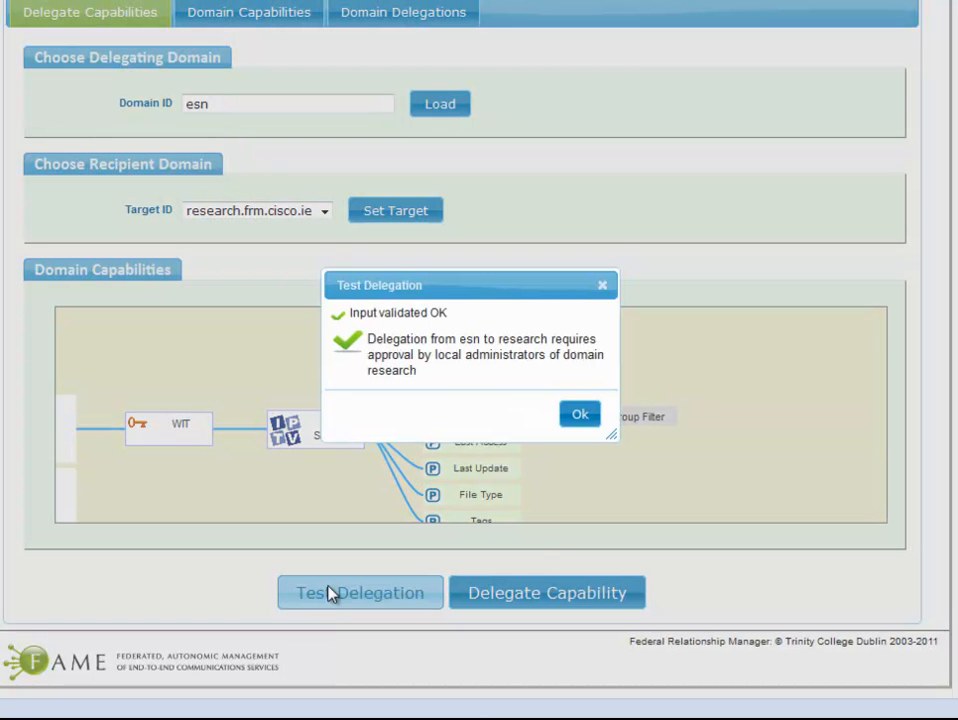
left_click(581, 417)
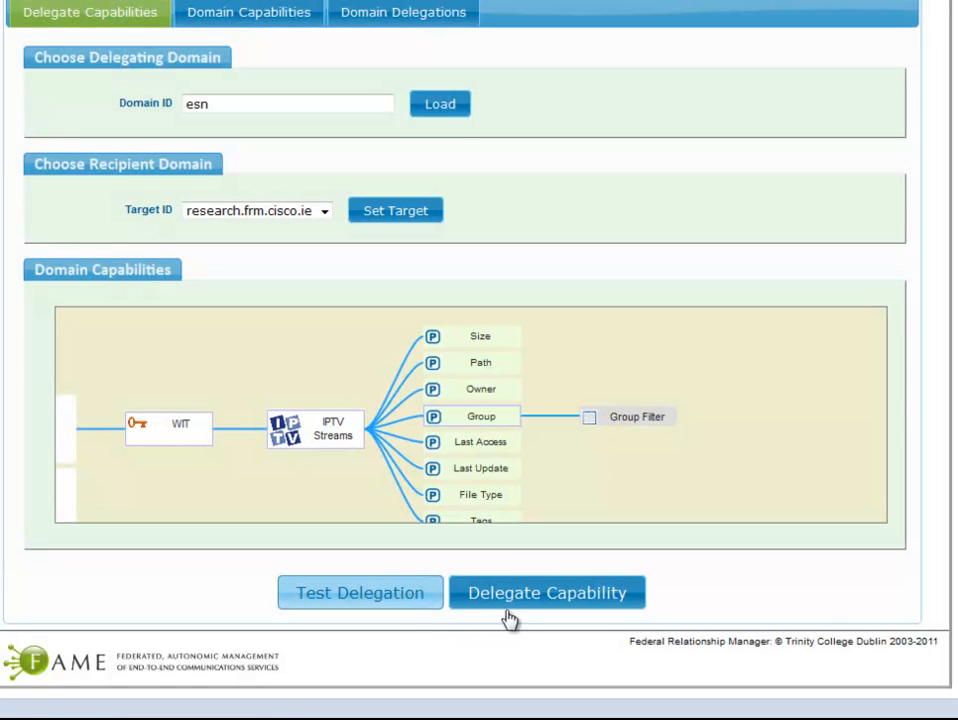
left_click(525, 602)
left_click(525, 603)
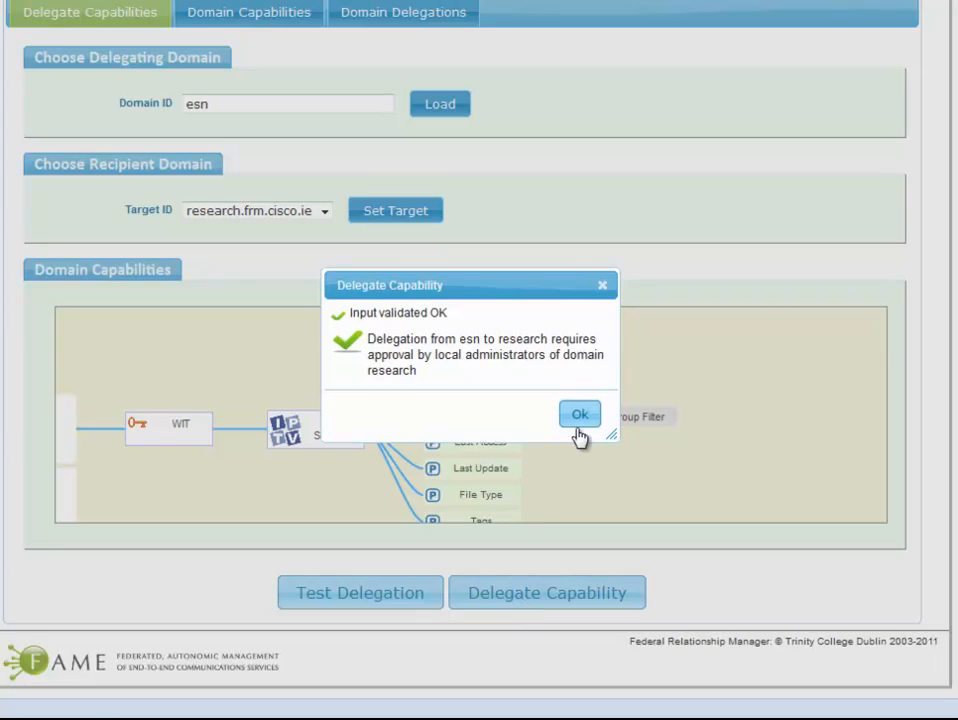
left_click(577, 427)
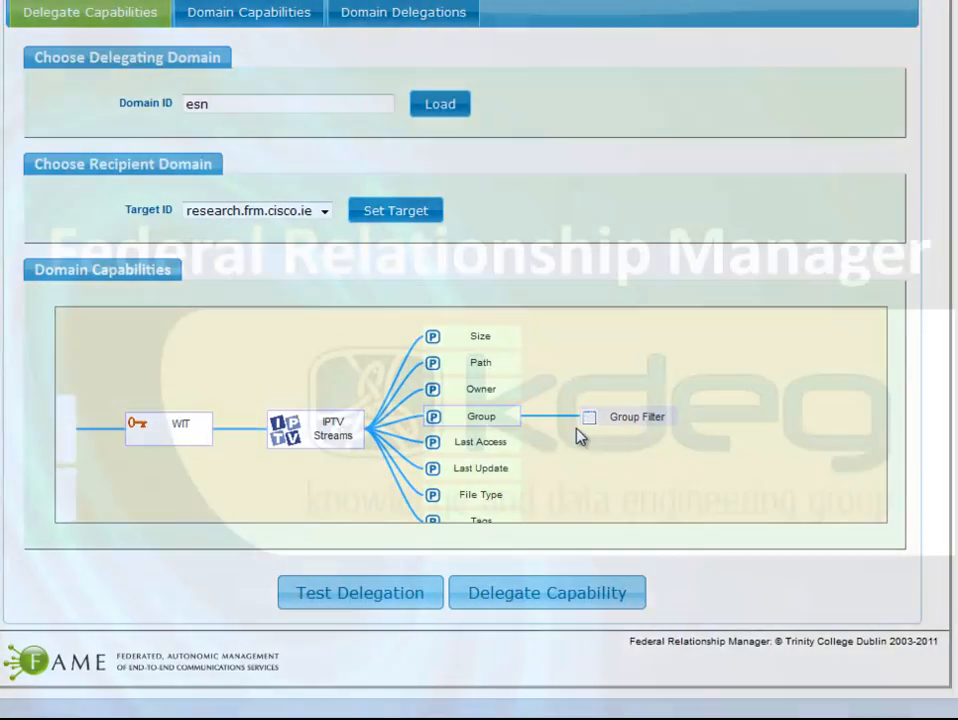